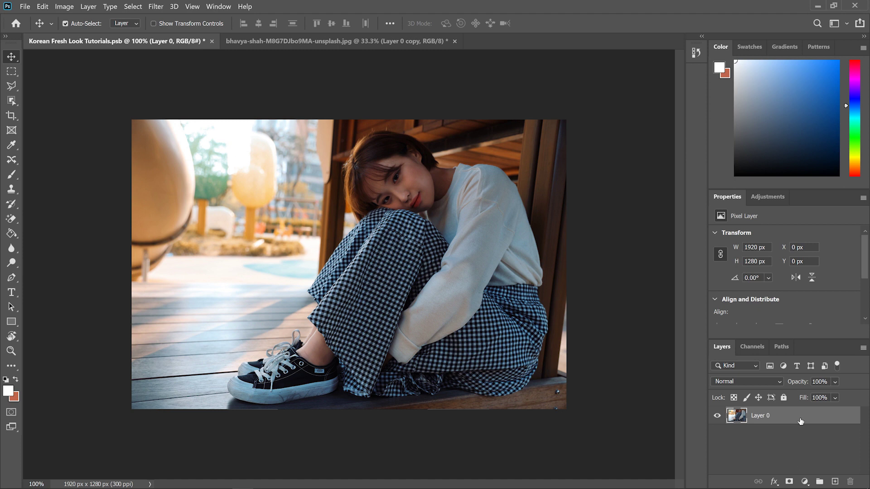
Duplicate Layer 0 and open Layer 0 copy in the Camera Raw Filter.
left_click_drag(815, 425, 835, 482)
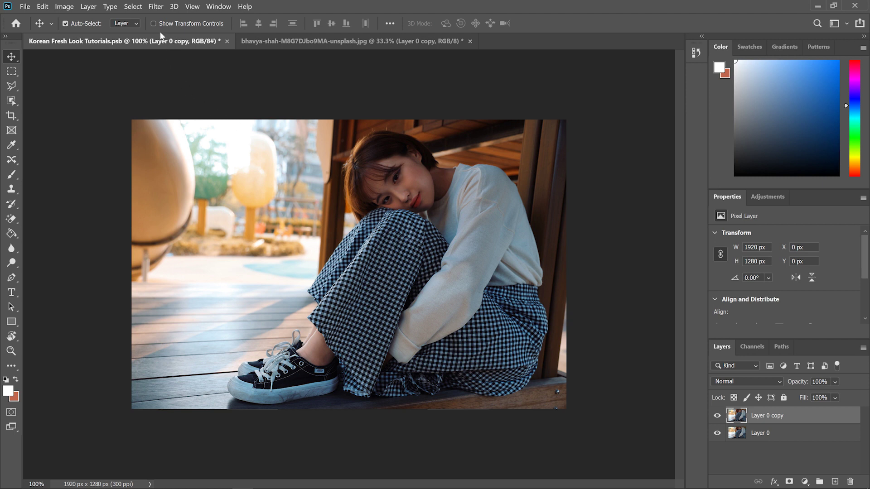
left_click(156, 7)
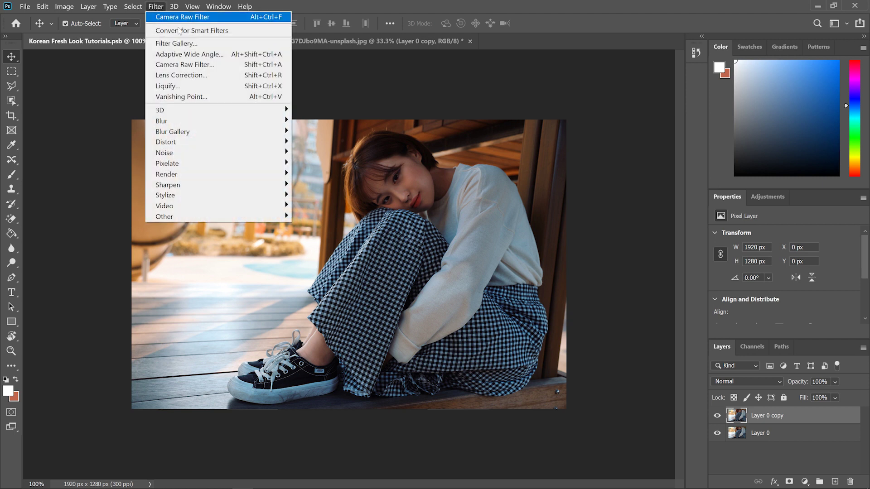
left_click(194, 66)
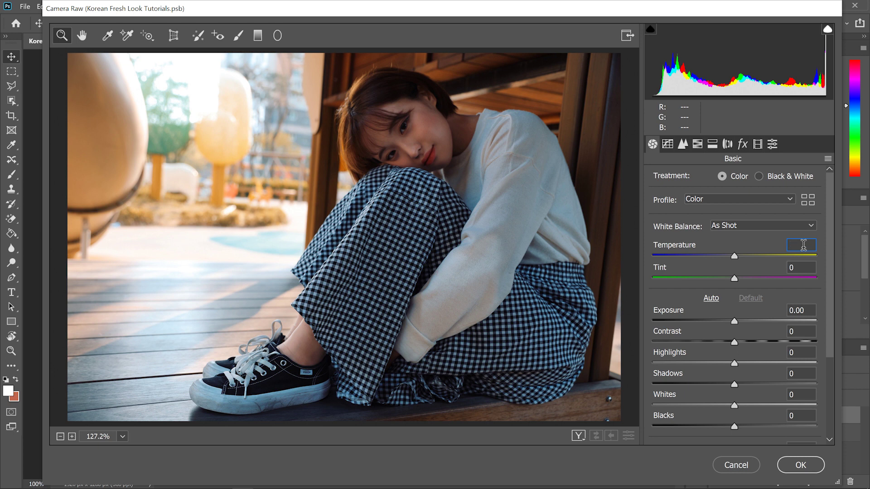
Set Temperature and Tint to -16, Exposure +0.60, Contrast -12 and Highlights -77.
type("-16")
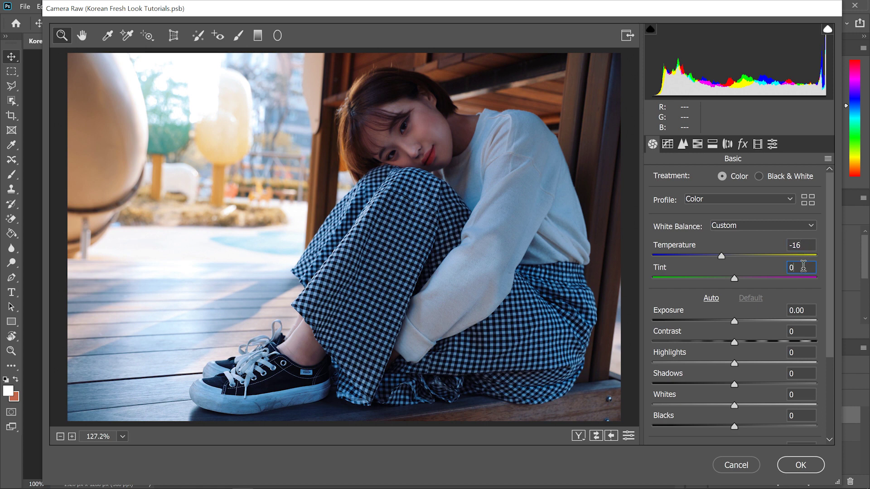
type("6")
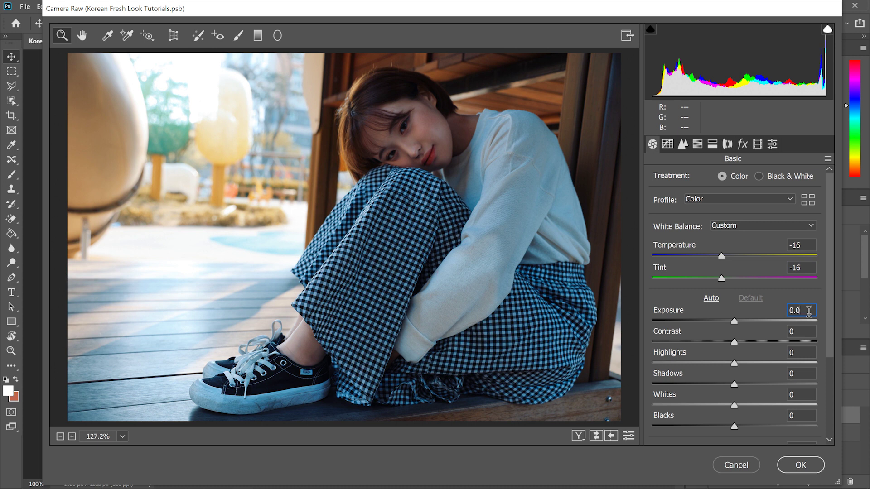
type("6")
key("Tab")
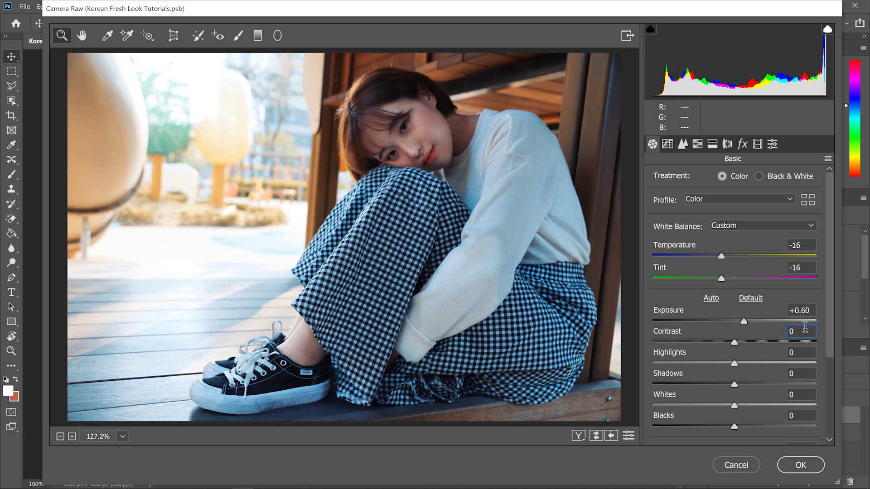
type("-12")
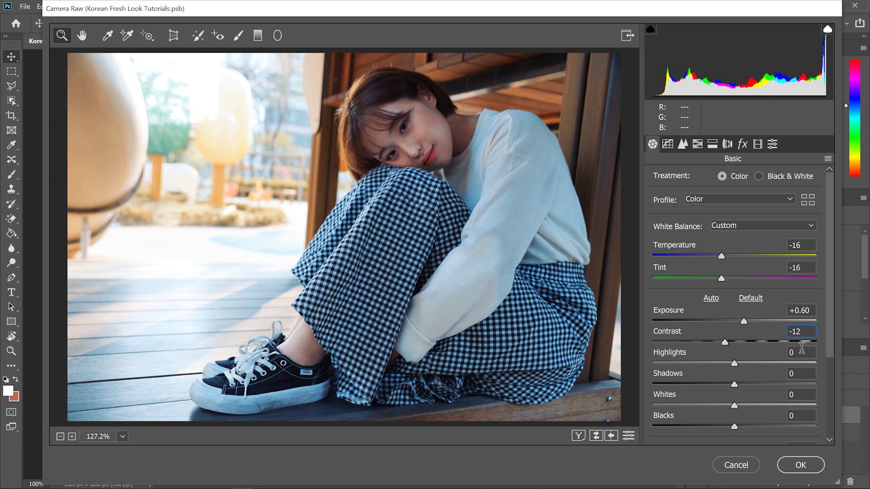
type("77")
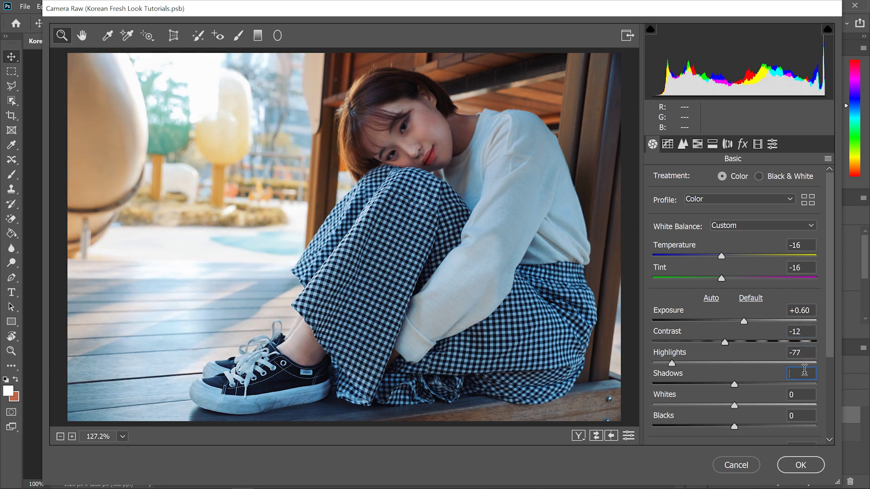
type("41")
Set Shadows +41, Whites -48, Blacks and Vibrance +6, and Saturation -10.
left_click(802, 390)
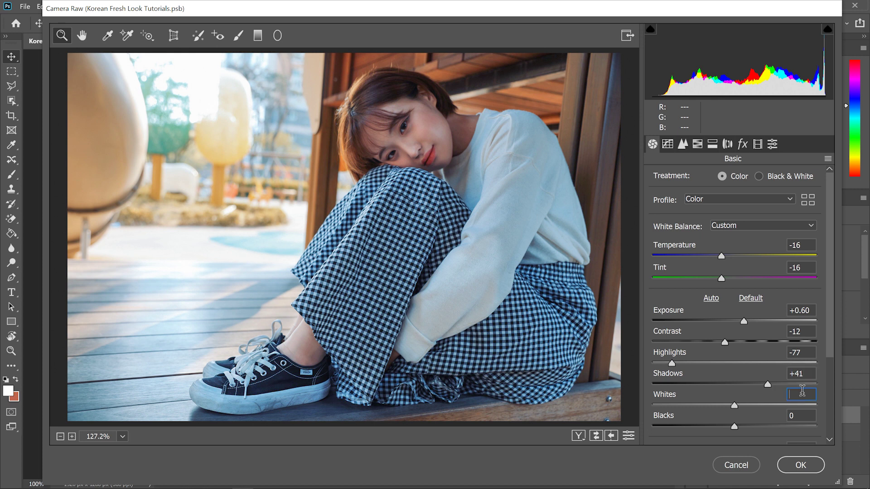
type("-48")
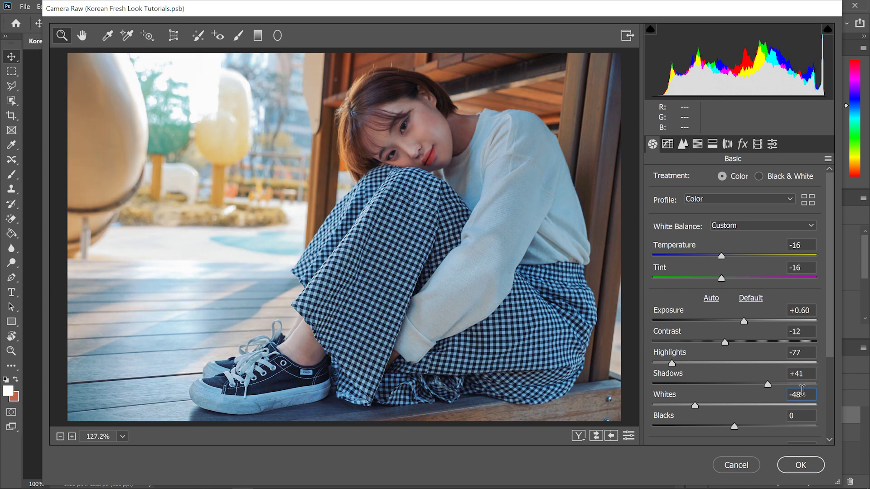
type("6")
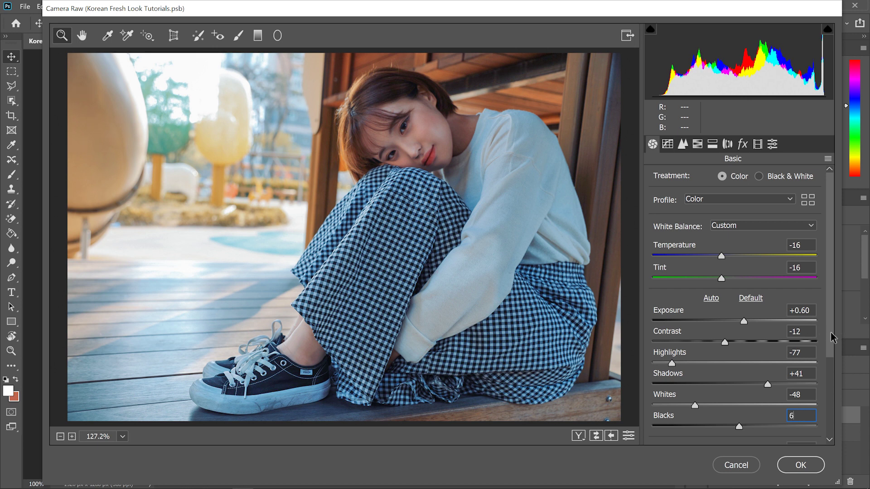
left_click_drag(831, 338, 828, 375)
scroll(828, 380, "down", 3)
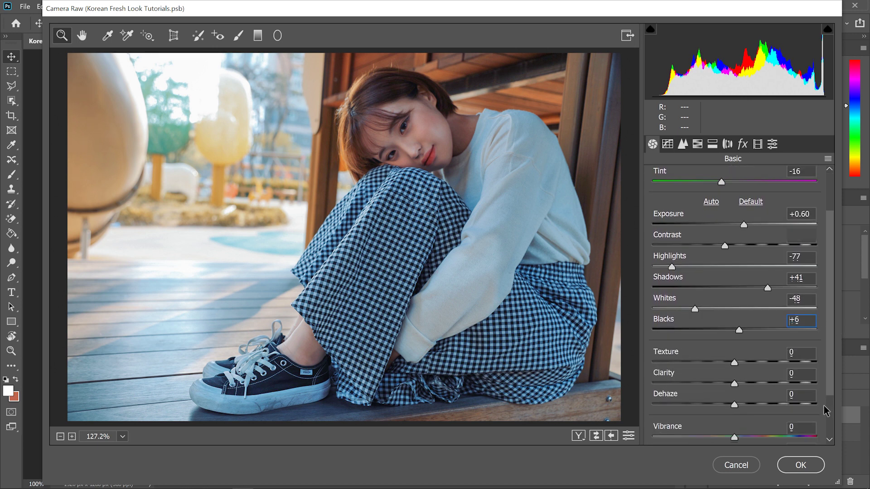
type("6")
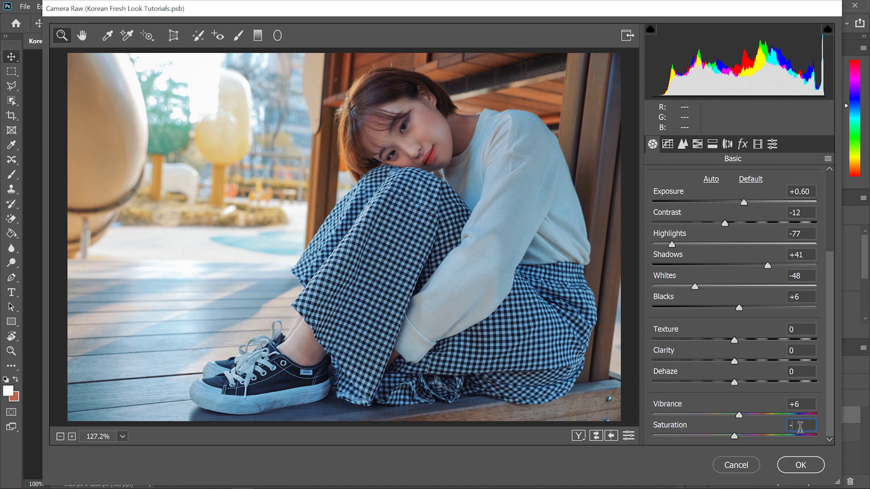
type("0")
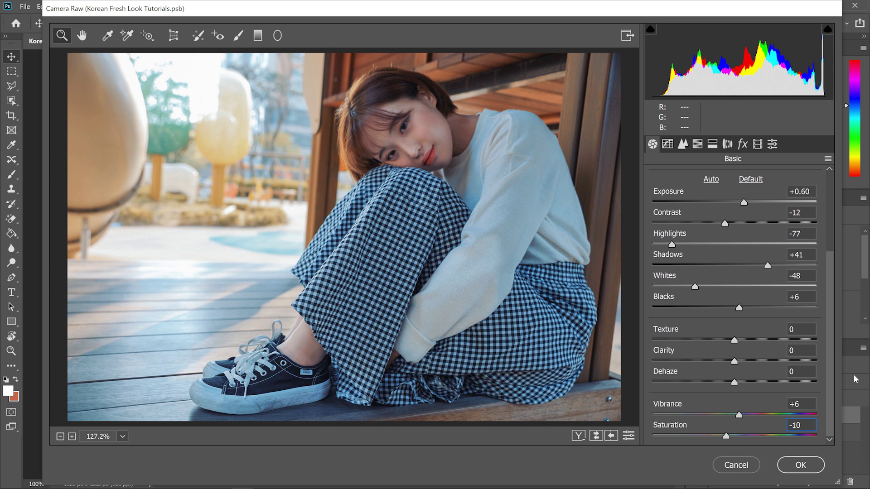
Set the parametric tone curve to Highlights -5 and Darks 20.
left_click(667, 144)
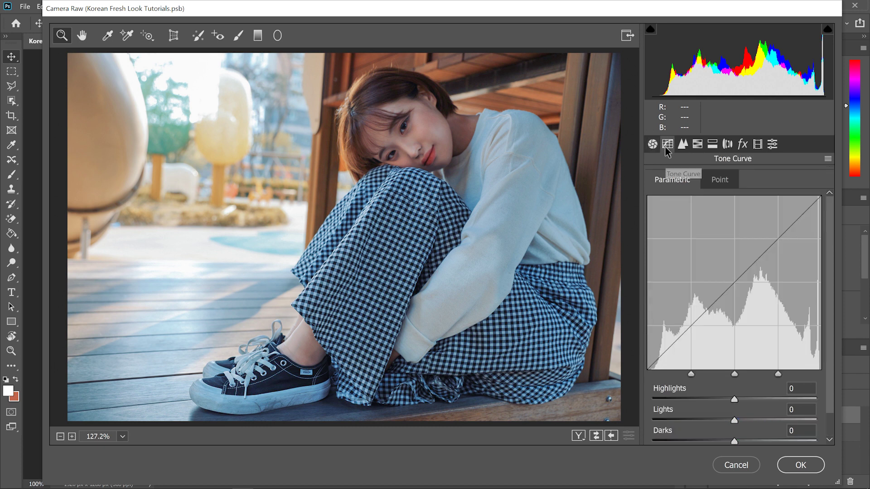
left_click(801, 388)
type("-5")
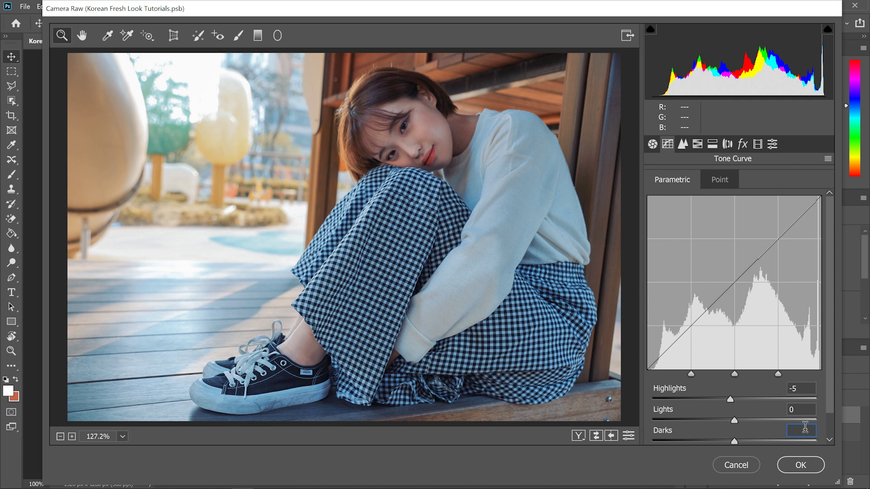
type("20")
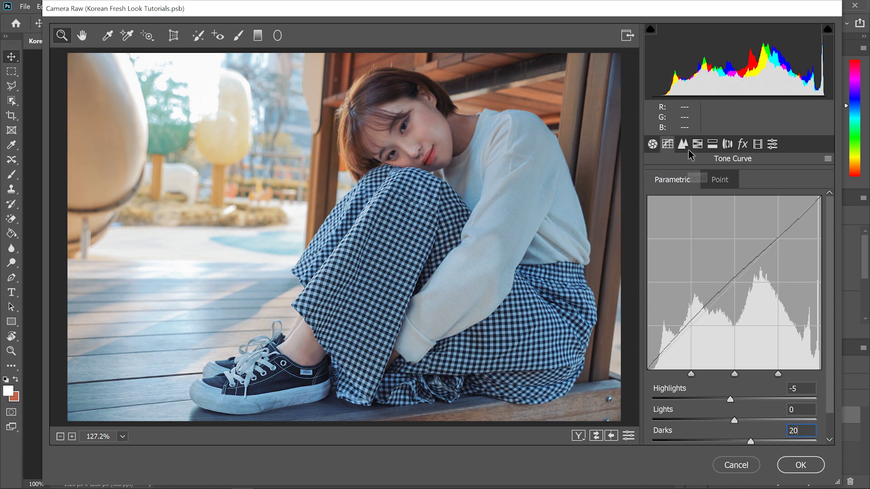
left_click(694, 148)
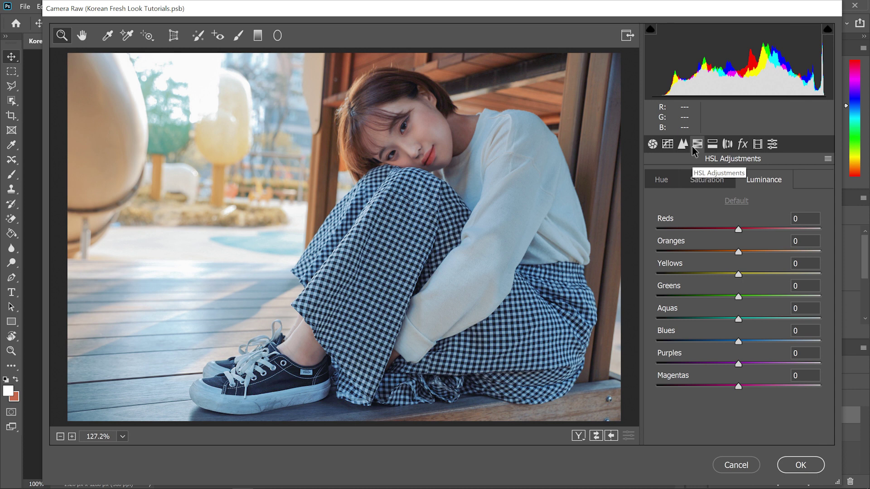
Adjust the HSL Reds hue and the Reds and Blues saturation values.
left_click(661, 181)
left_click(805, 218)
type("5")
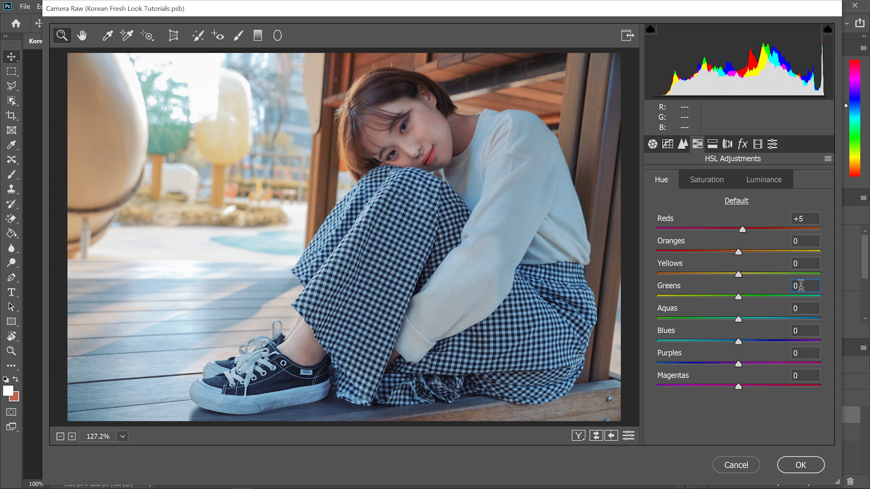
type("5")
left_click(712, 184)
left_click(810, 216)
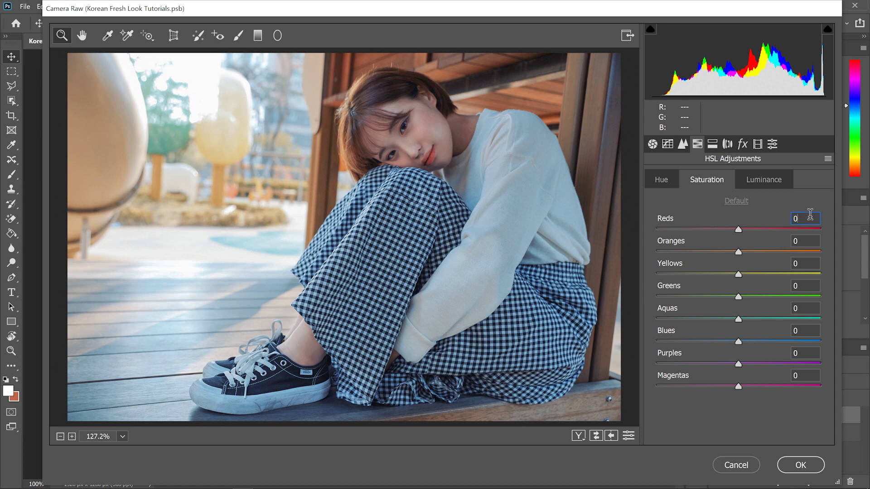
type("15")
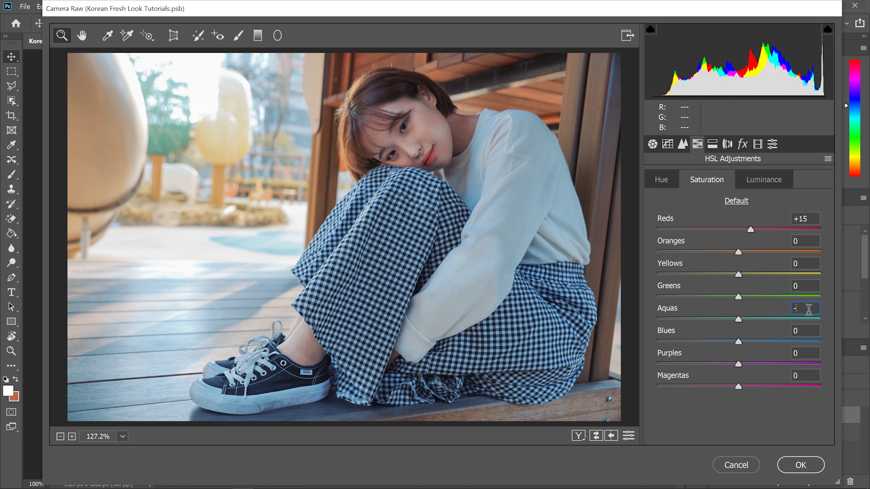
left_click(811, 330)
type("15")
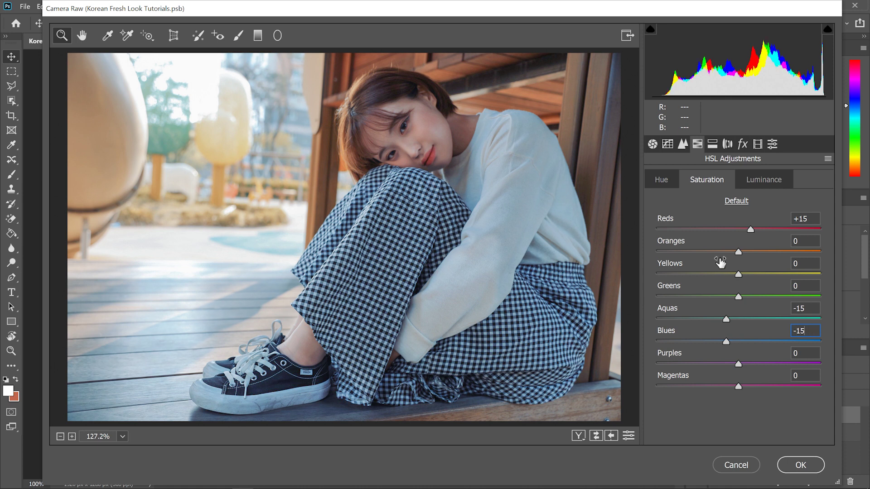
Set HSL luminance to Reds -10, Oranges +5, Aquas +30 and Blues +30.
left_click(774, 186)
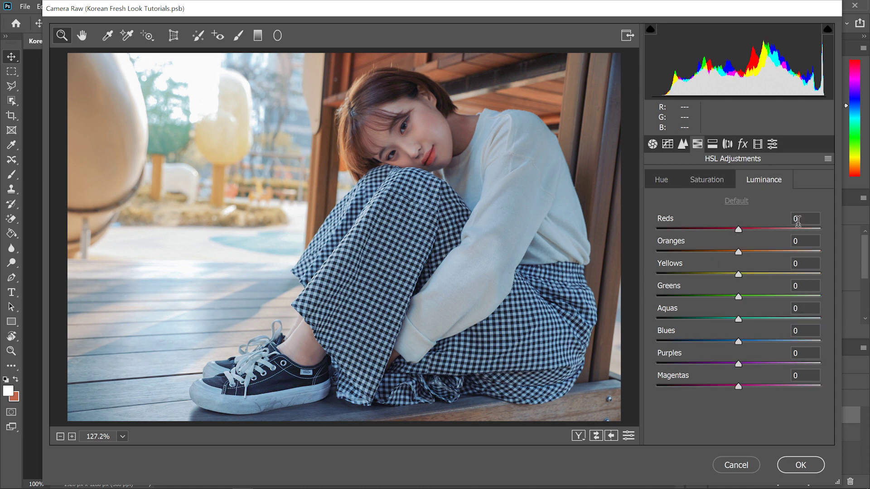
type("10")
left_click(807, 244)
type("5")
left_click(805, 307)
type("30")
left_click(806, 329)
type("30")
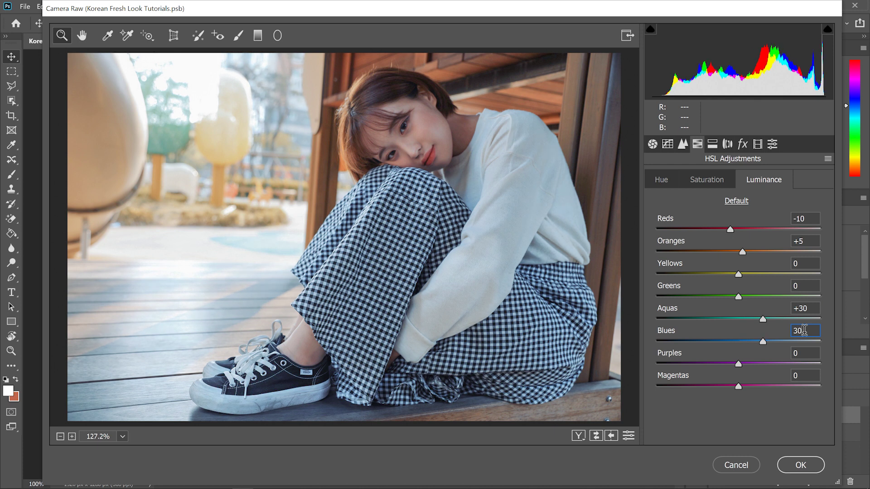
left_click(713, 145)
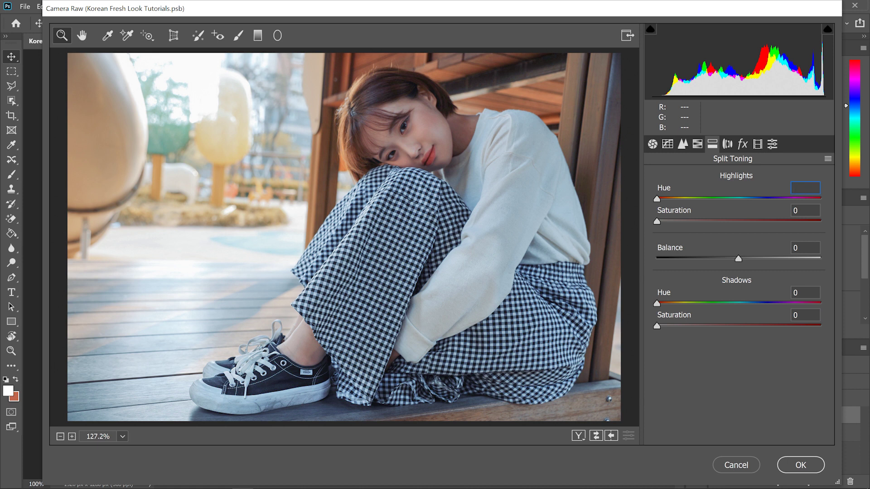
Give the split-toning highlights a cyan tint with Hue 167 and Saturation 13.
type("167")
left_click(805, 210)
type("13")
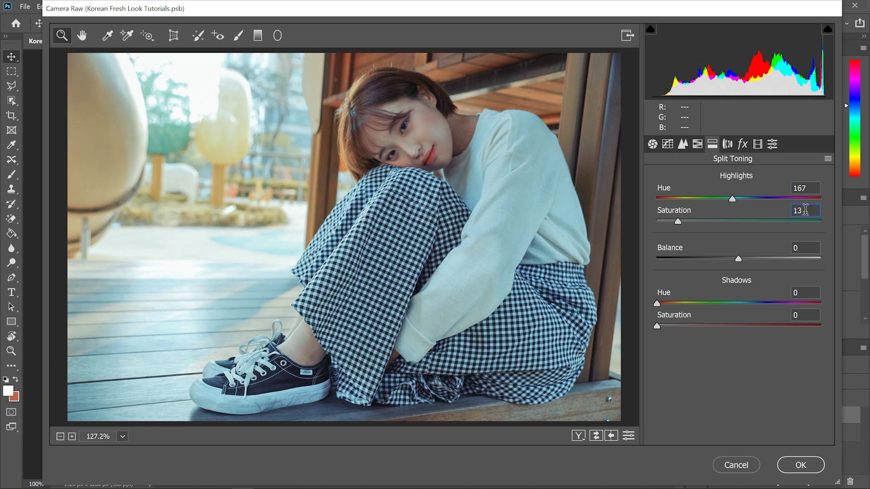
left_click(757, 144)
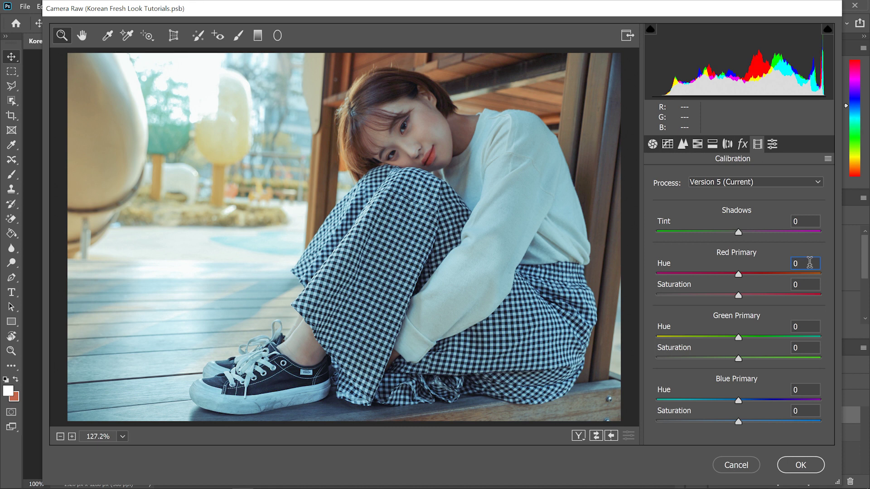
Calibrate primaries: Red +18/-2, Green +40/-9, Blue hue -23 and saturation -10.
type("18")
key("Tab")
type("-2")
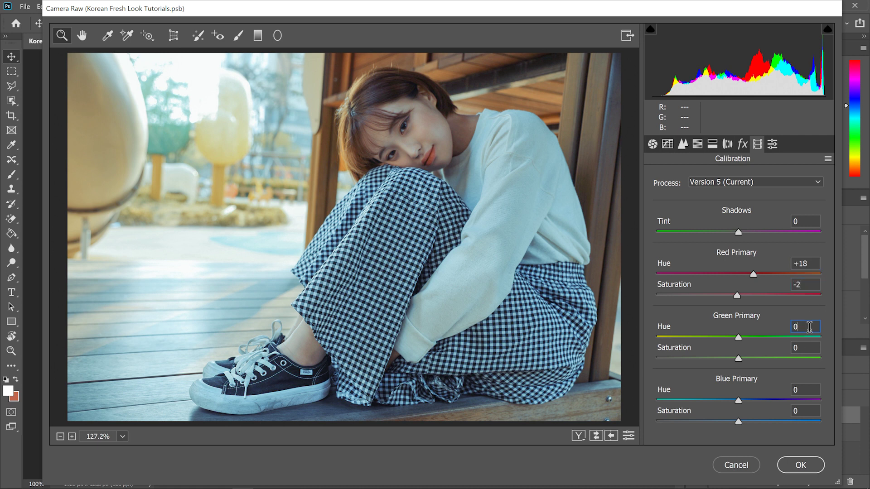
type("40")
left_click(812, 346)
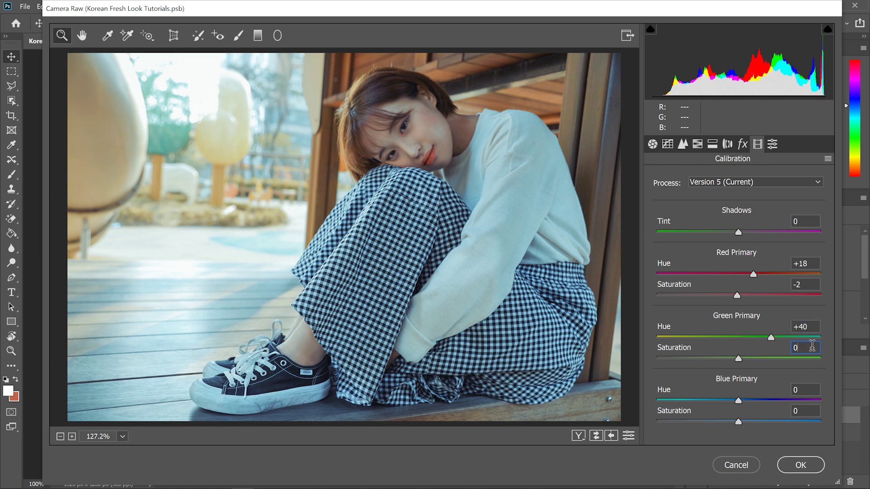
type("-9")
type("23")
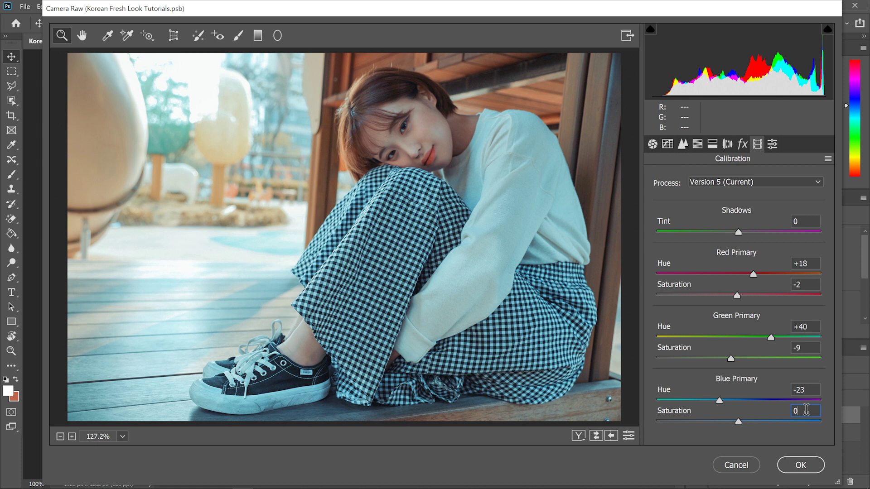
type("10")
Cycle through before/after comparison layouts of the portrait, then return to single view.
left_click(579, 436)
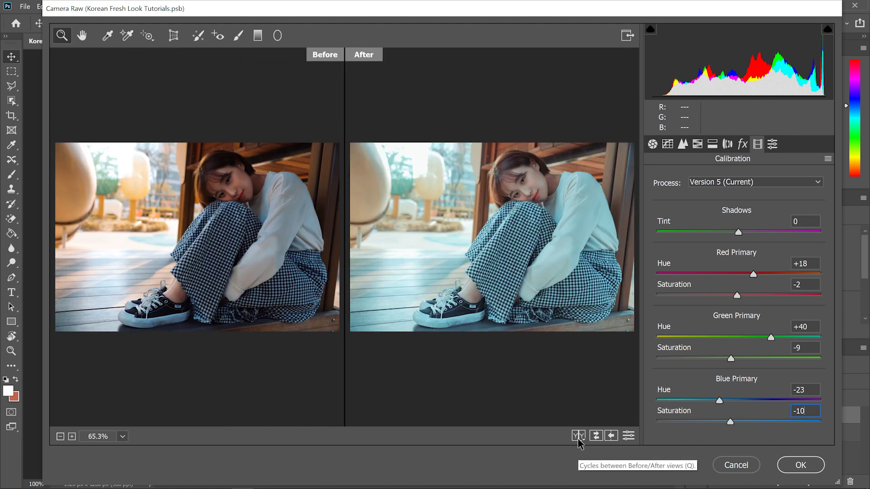
left_click(578, 436)
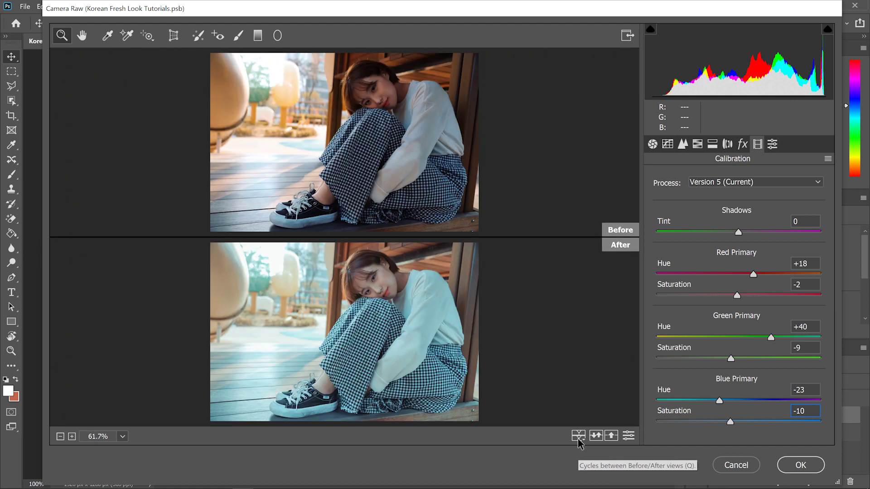
left_click(578, 435)
left_click(578, 437)
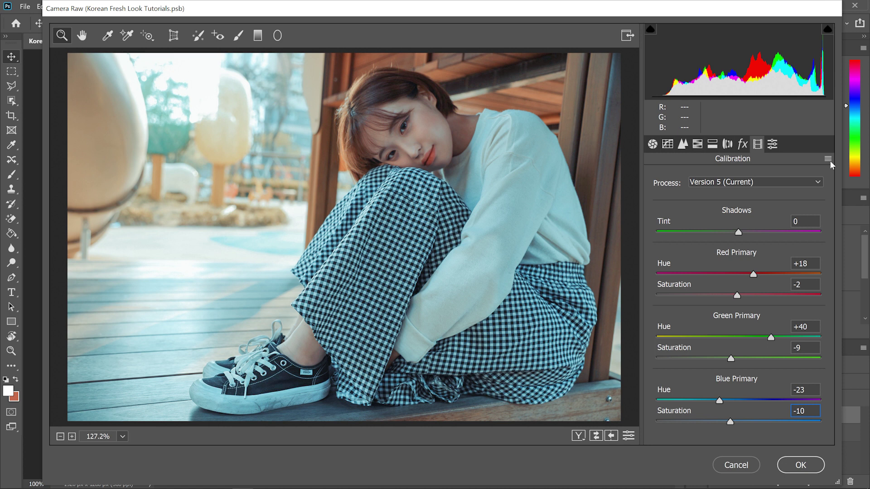
left_click(828, 160)
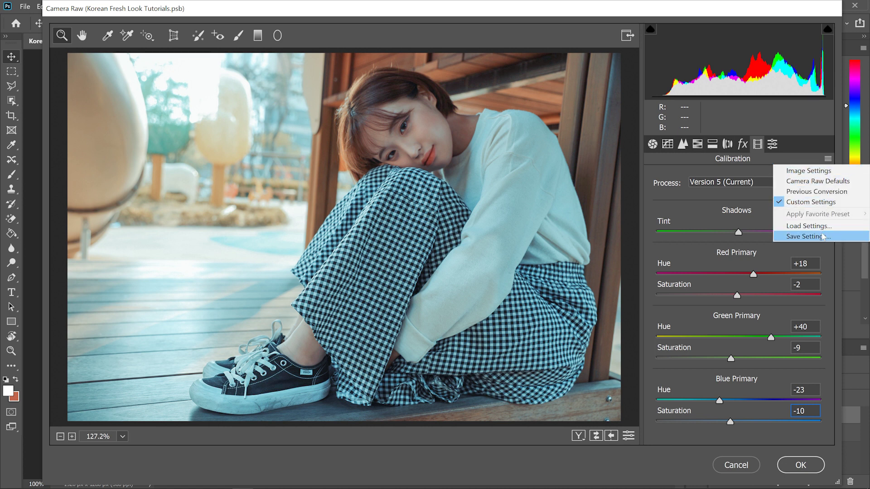
Save the settings as preset 'Warm Blue Korean Look.xmp' and apply the grade with OK.
left_click(824, 237)
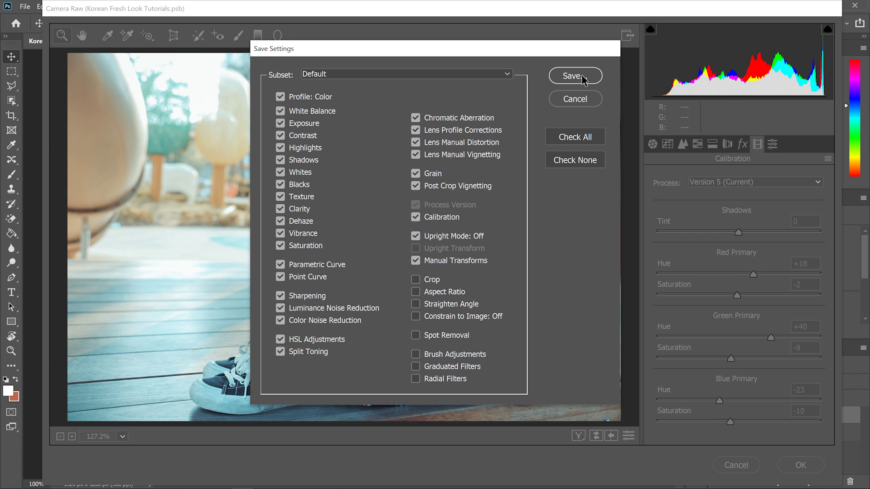
left_click(574, 76)
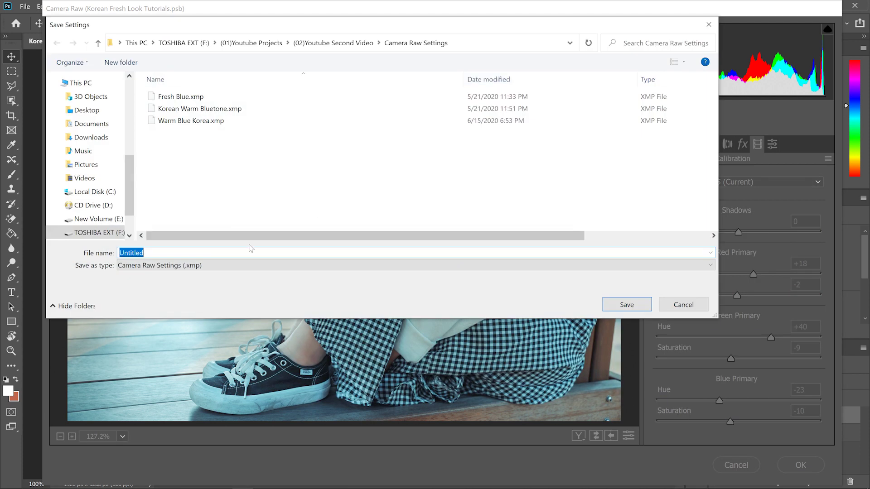
key("BackSpace")
type("Warm Blue Kore")
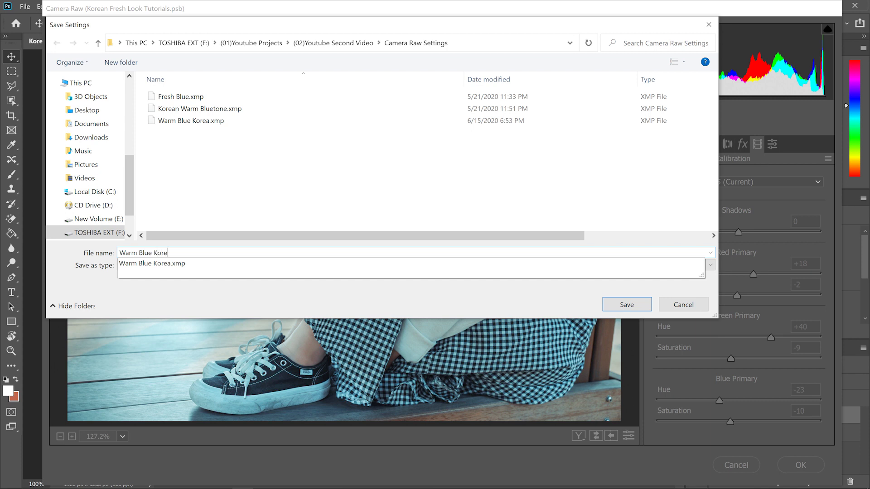
type("an Look")
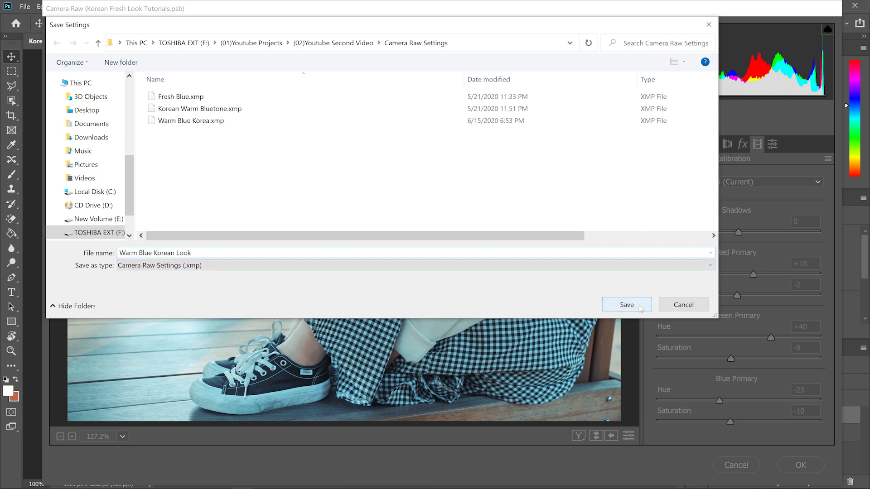
left_click(628, 304)
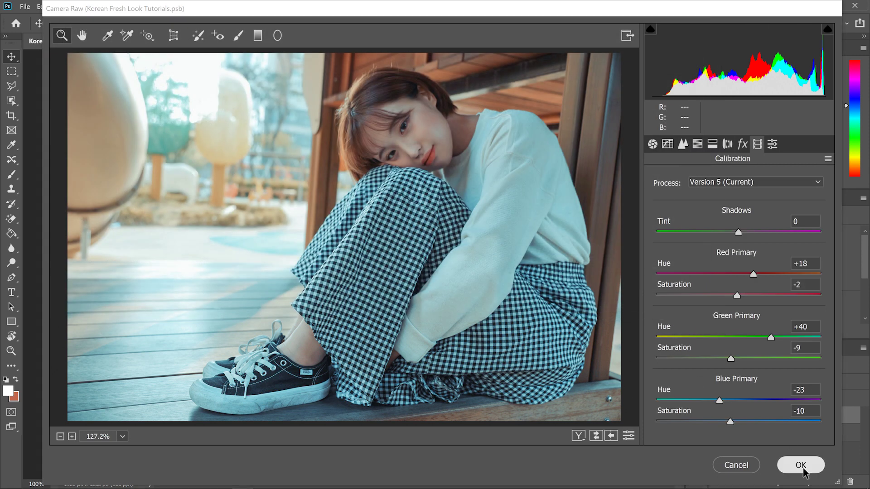
left_click(796, 464)
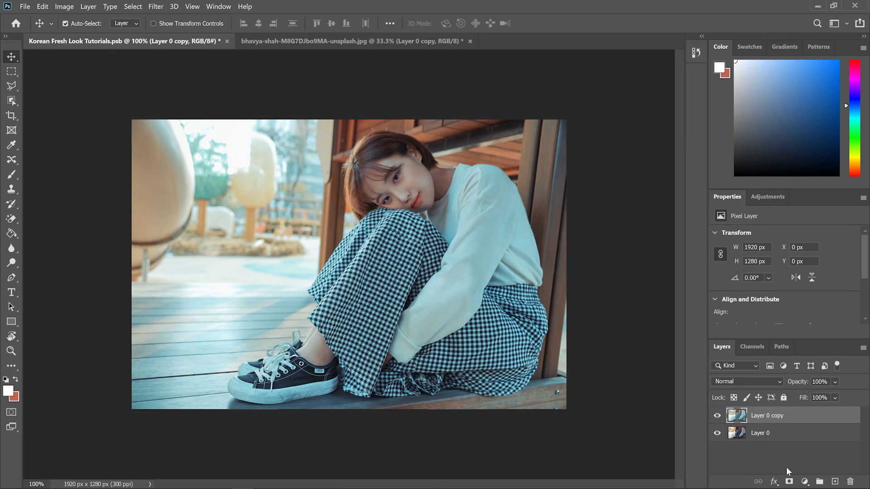
Open the puffer-jacket photo in the Camera Raw Filter.
left_click(397, 41)
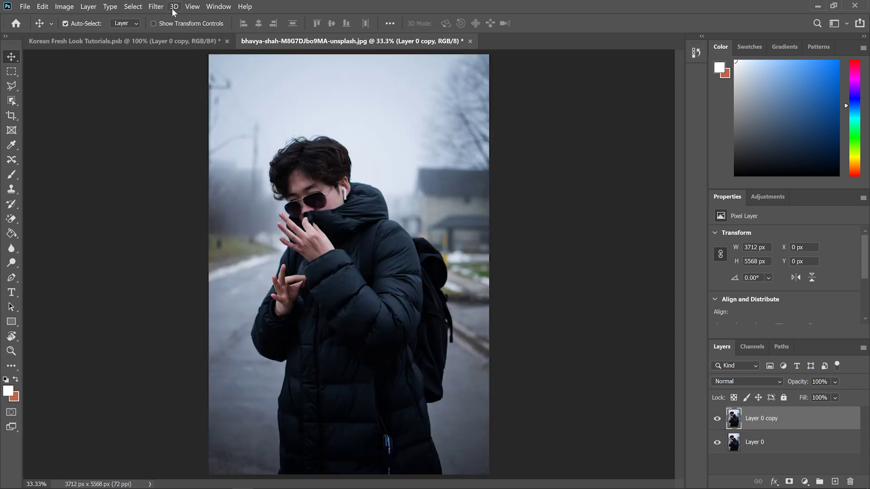
left_click(156, 6)
left_click(190, 64)
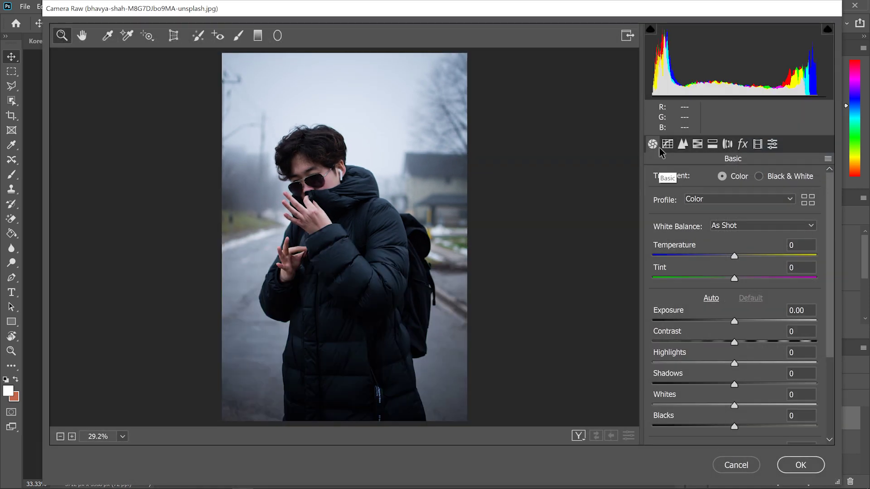
Load the Warm Blue Korean Look.xmp preset onto the photo.
left_click(826, 161)
left_click(807, 225)
left_click(303, 133)
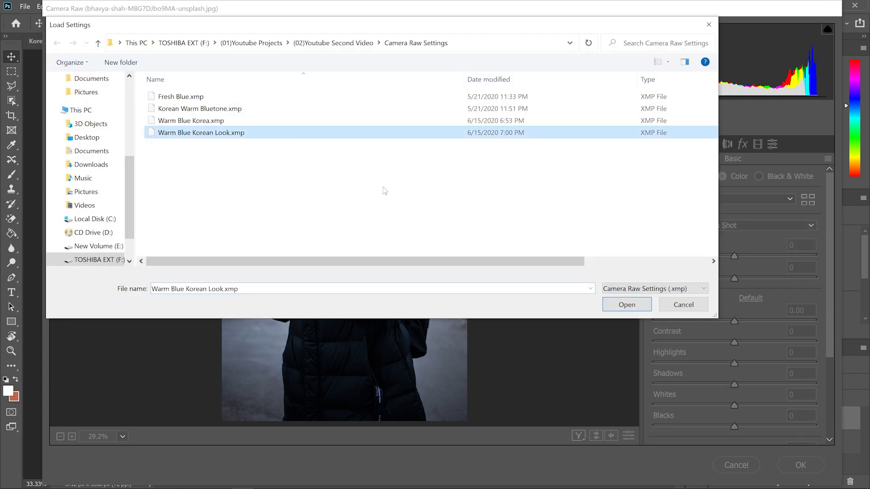
left_click(627, 304)
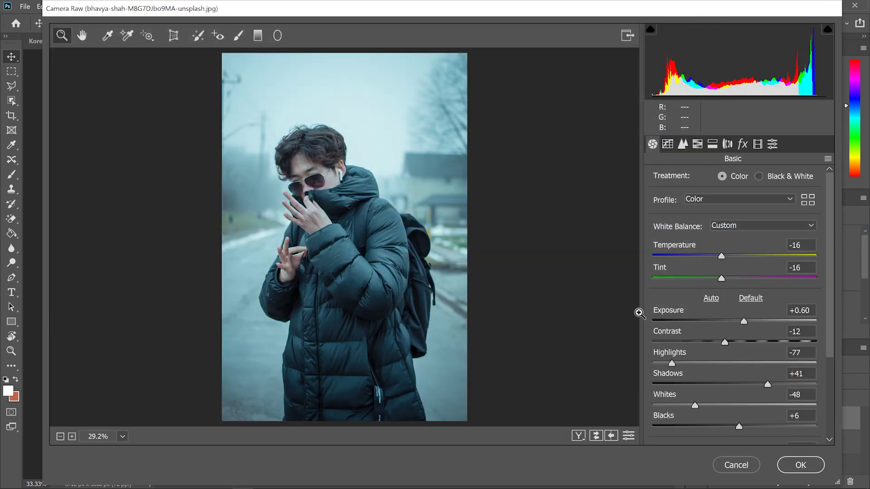
Apply the teal grade and close the Camera Raw Filter with OK.
left_click(801, 466)
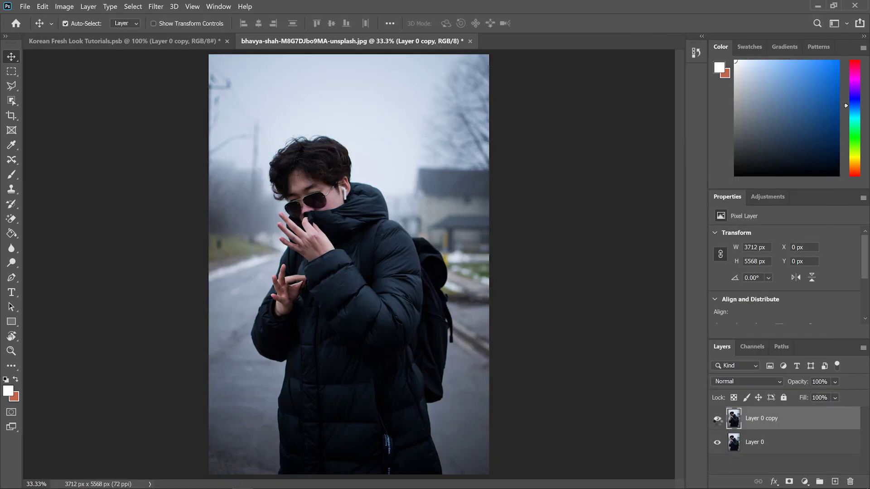